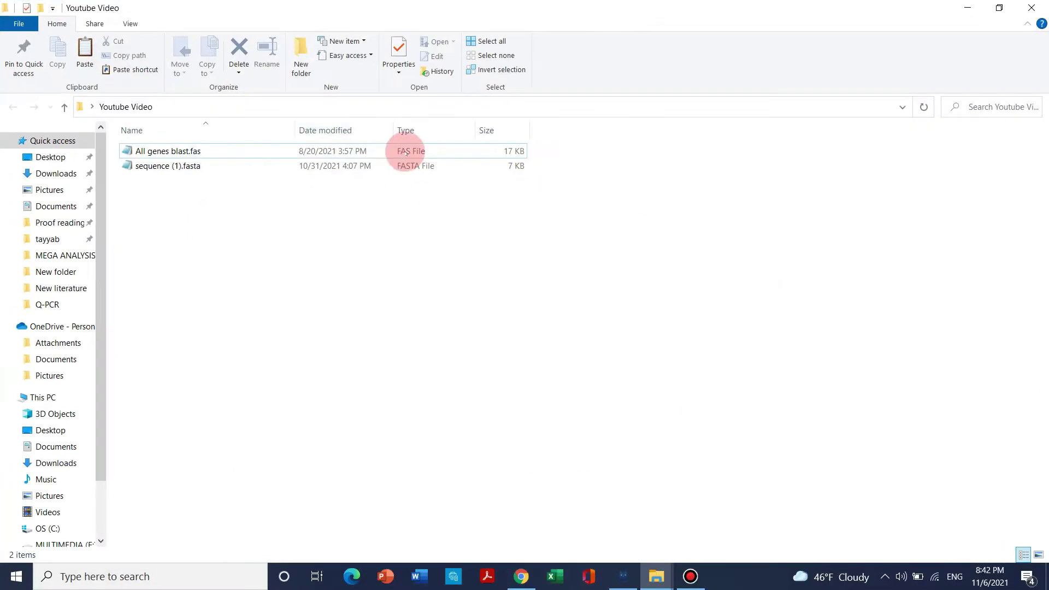
Select All genes blast.fas and sequence (1).fasta in turn in the Youtube Video folder.
left_click(402, 166)
left_click(403, 151)
left_click(394, 165)
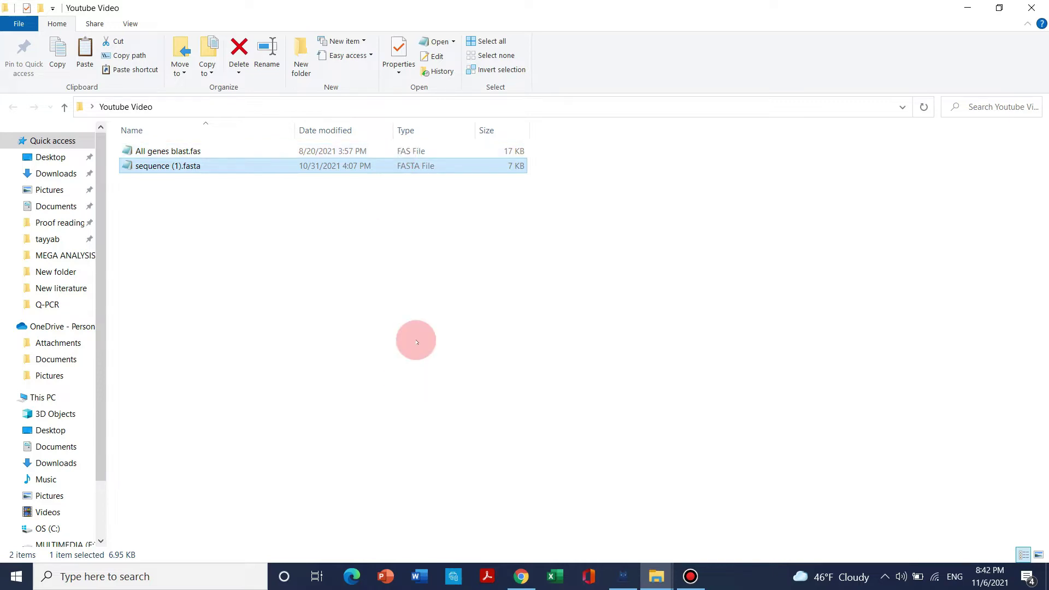
left_click(430, 300)
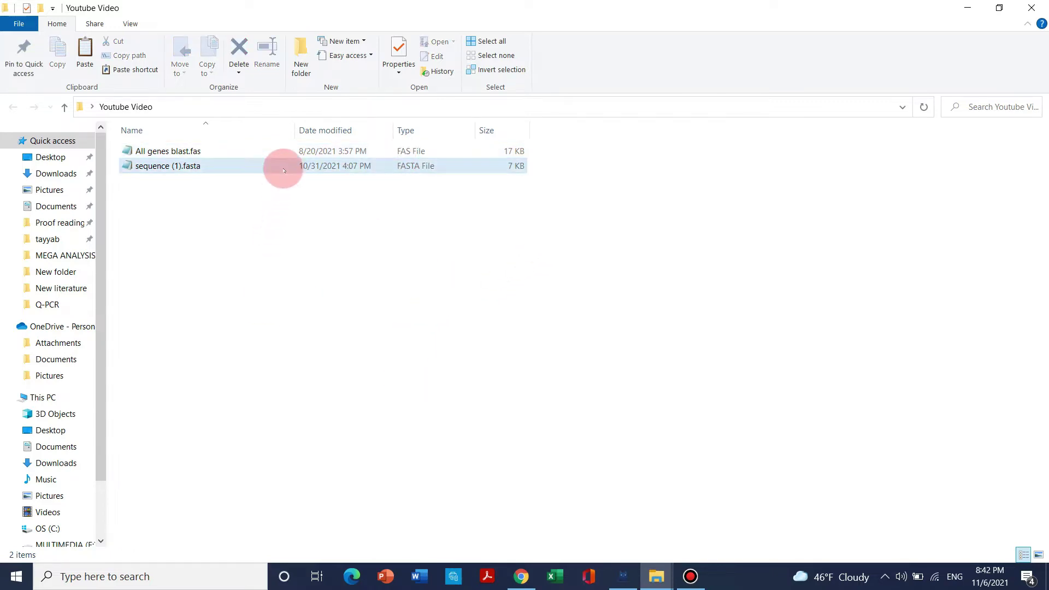
left_click(285, 151)
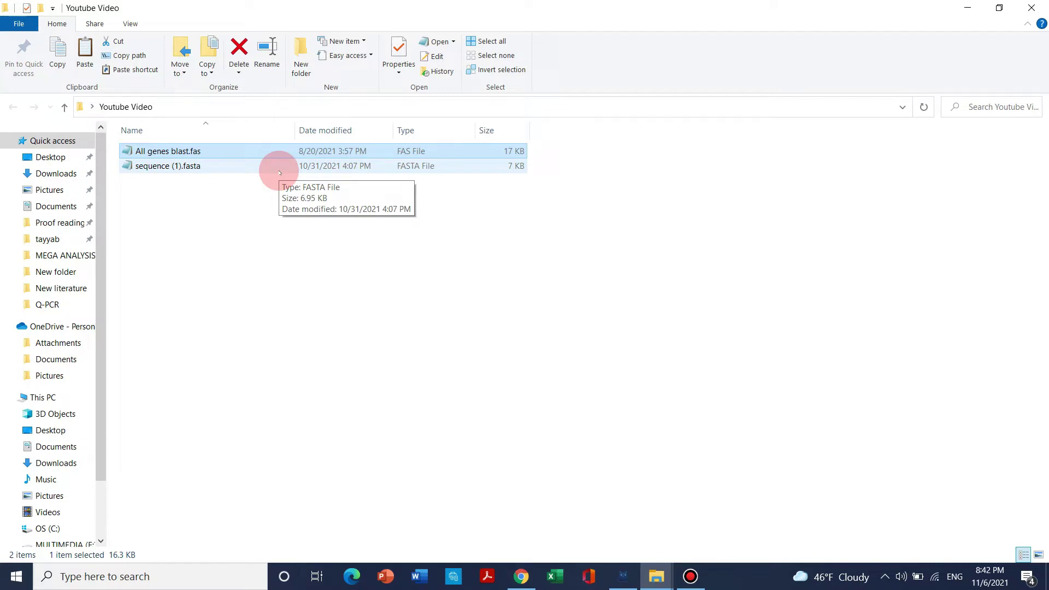
left_click(258, 234)
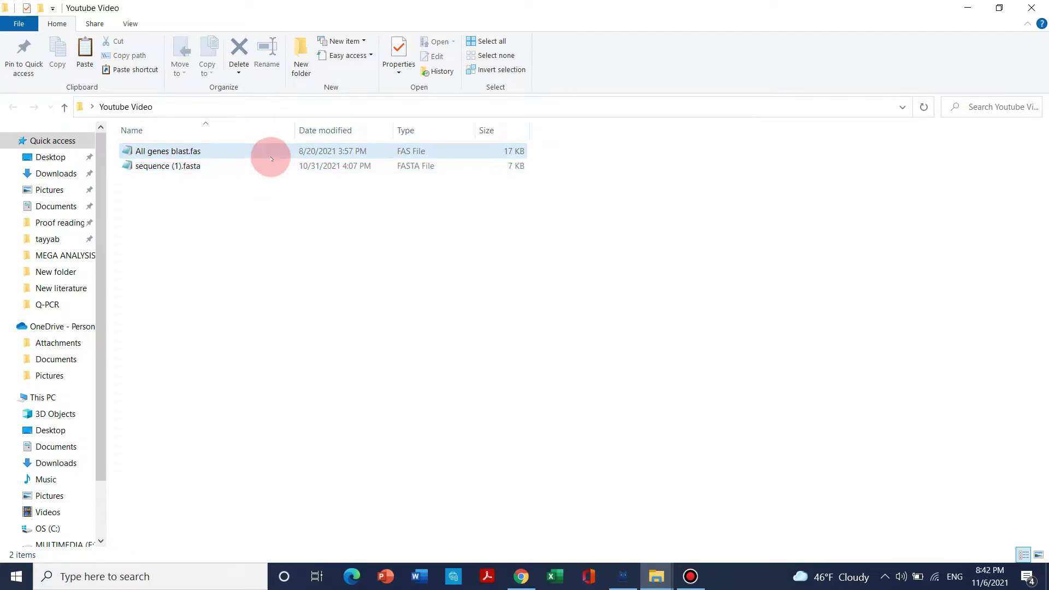
Compare the two sequence files again and bring up the folder's View options.
left_click(269, 154)
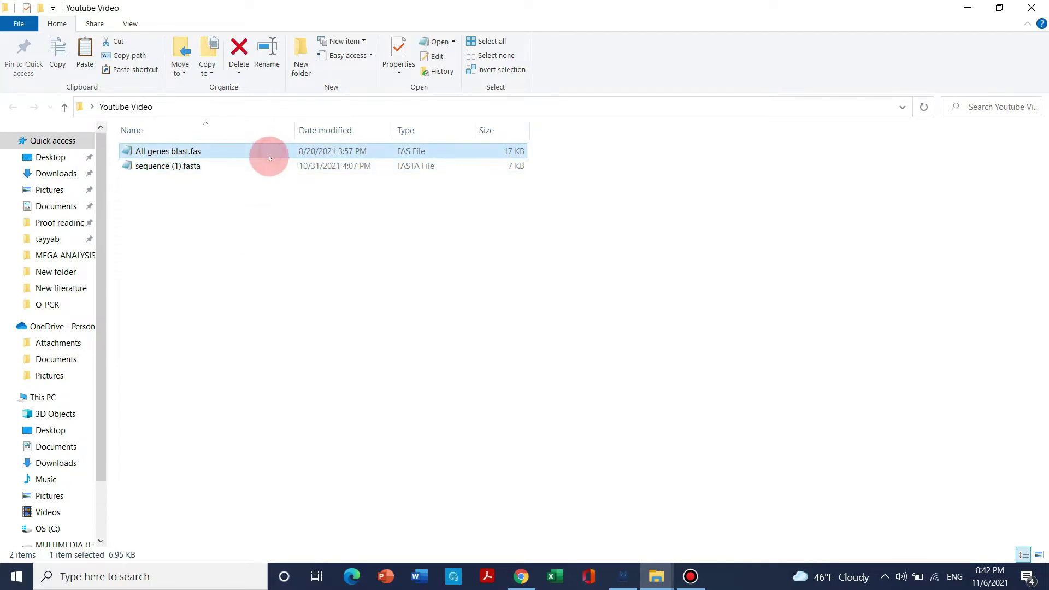
left_click(276, 166)
left_click(259, 151)
left_click(383, 165)
left_click(213, 152)
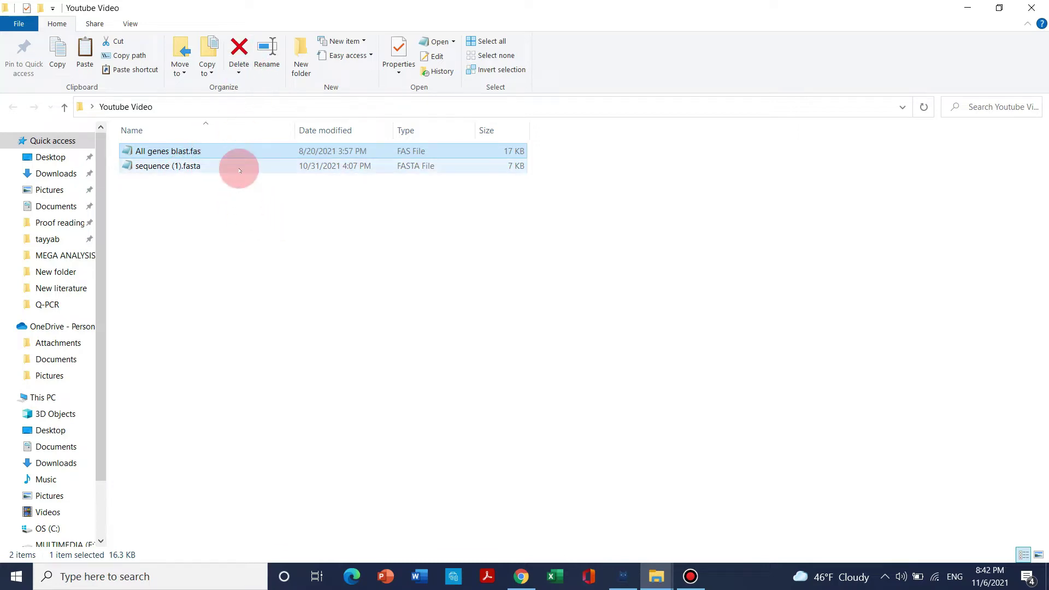
left_click(133, 20)
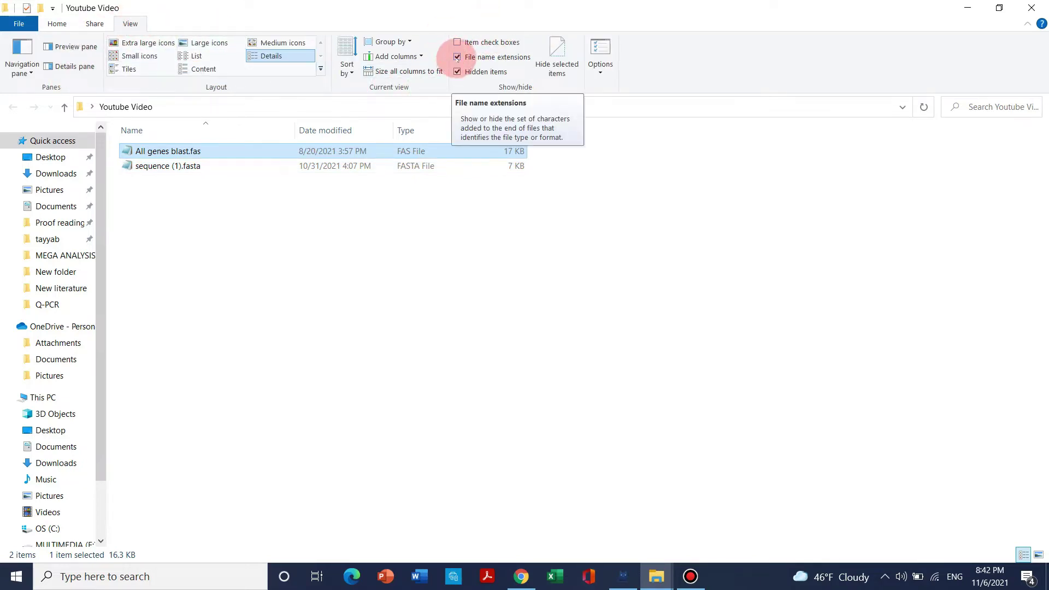
left_click(458, 58)
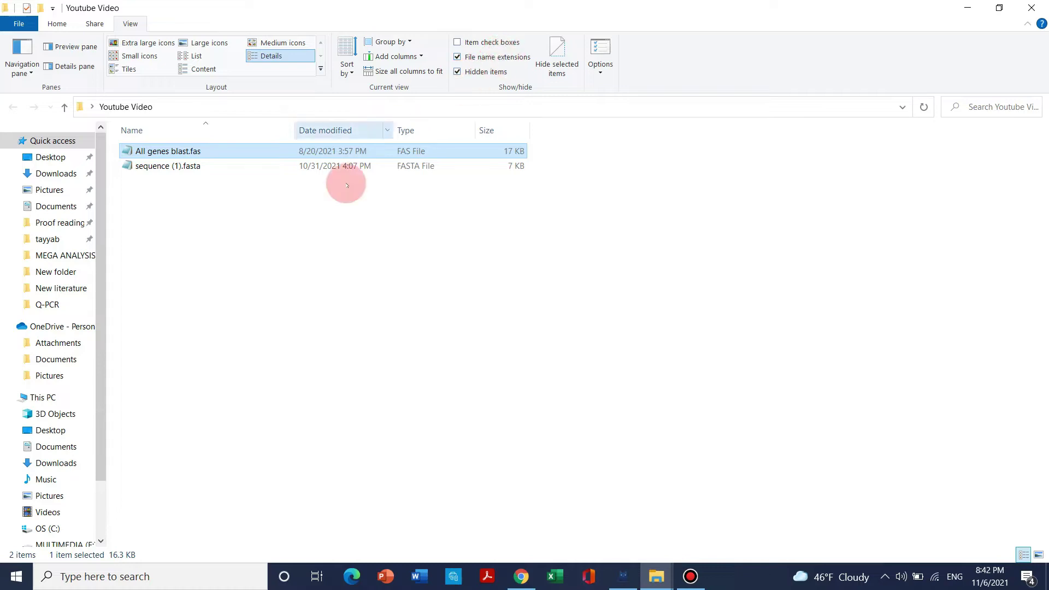
left_click(260, 211)
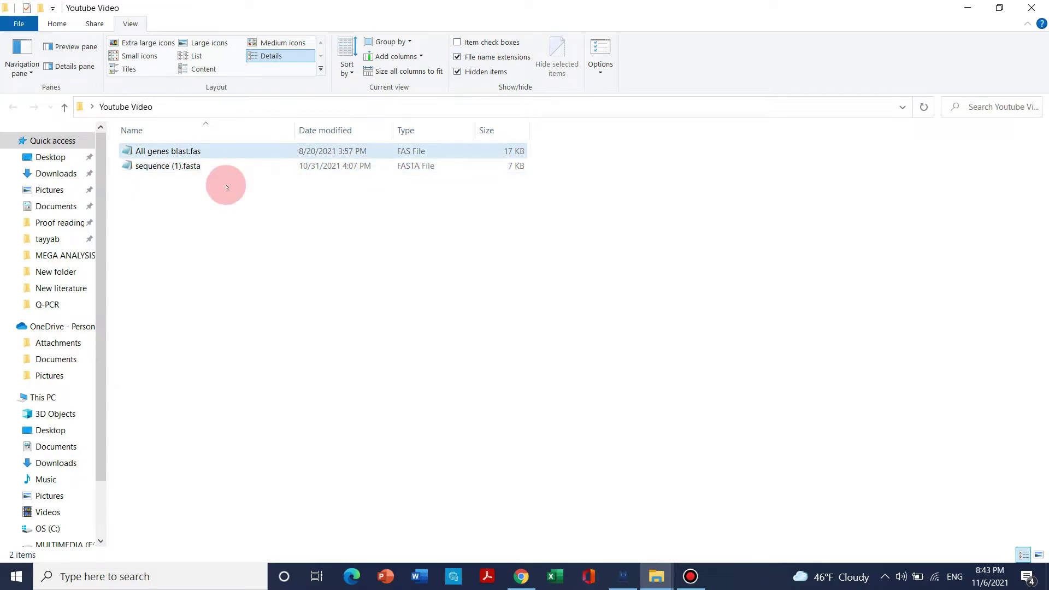
left_click(223, 158)
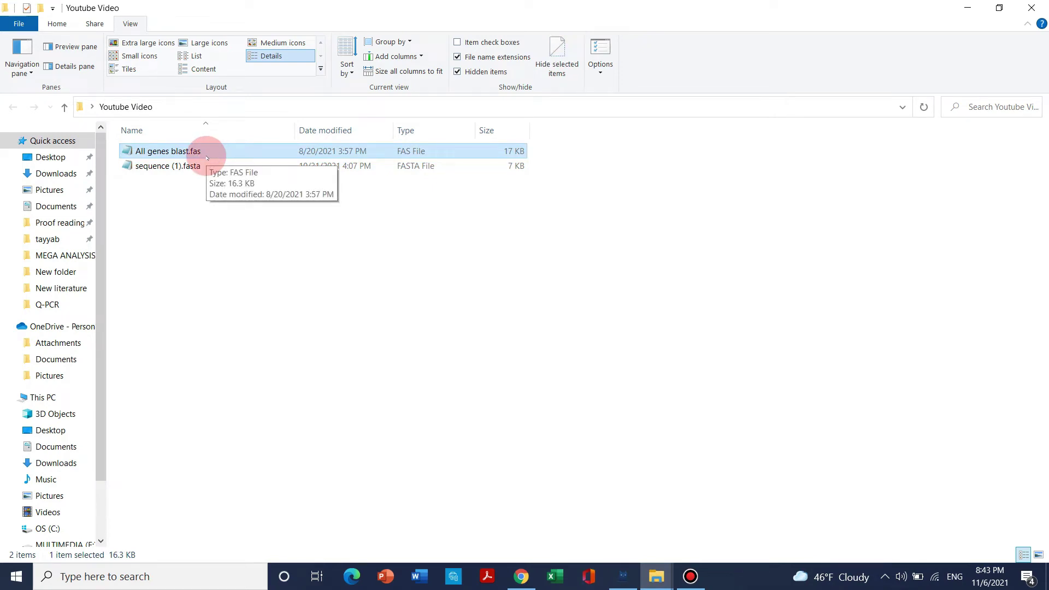
right_click(211, 148)
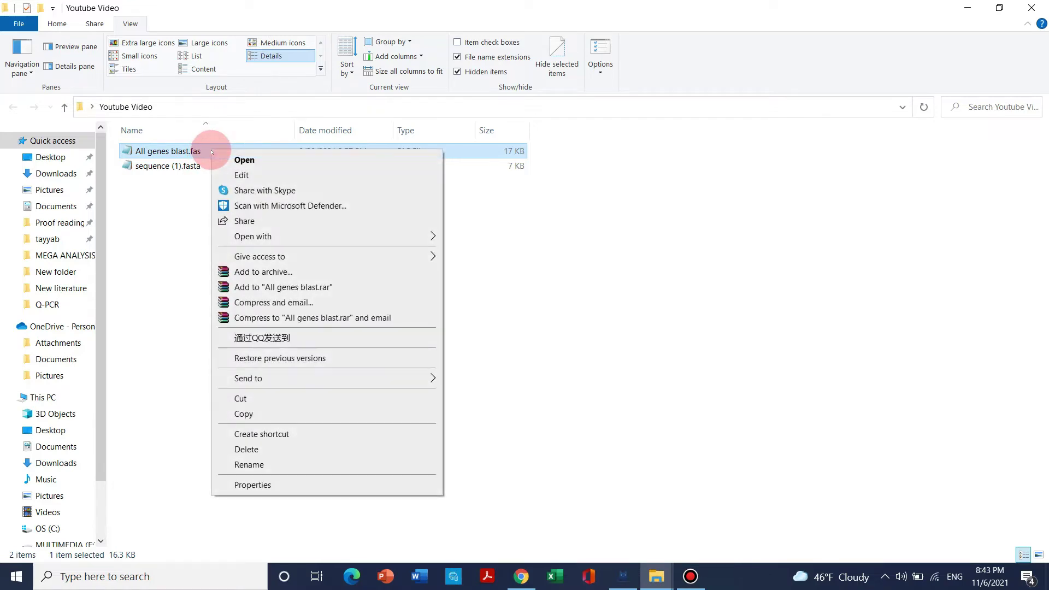
left_click(304, 470)
key("Right")
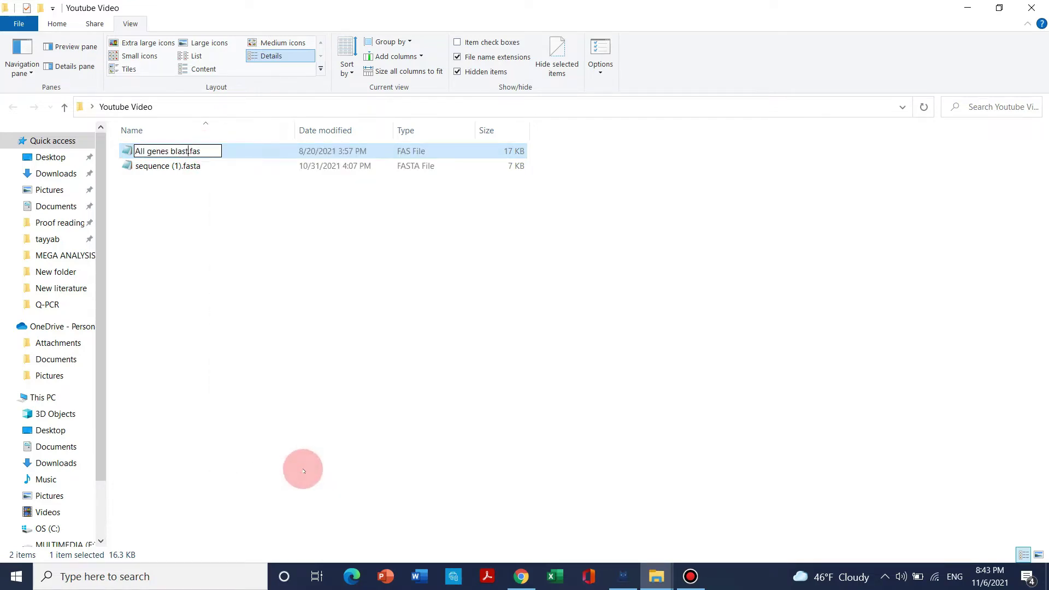
key("BackSpace")
key("BackSpace")
key("BackSpace")
type("txt")
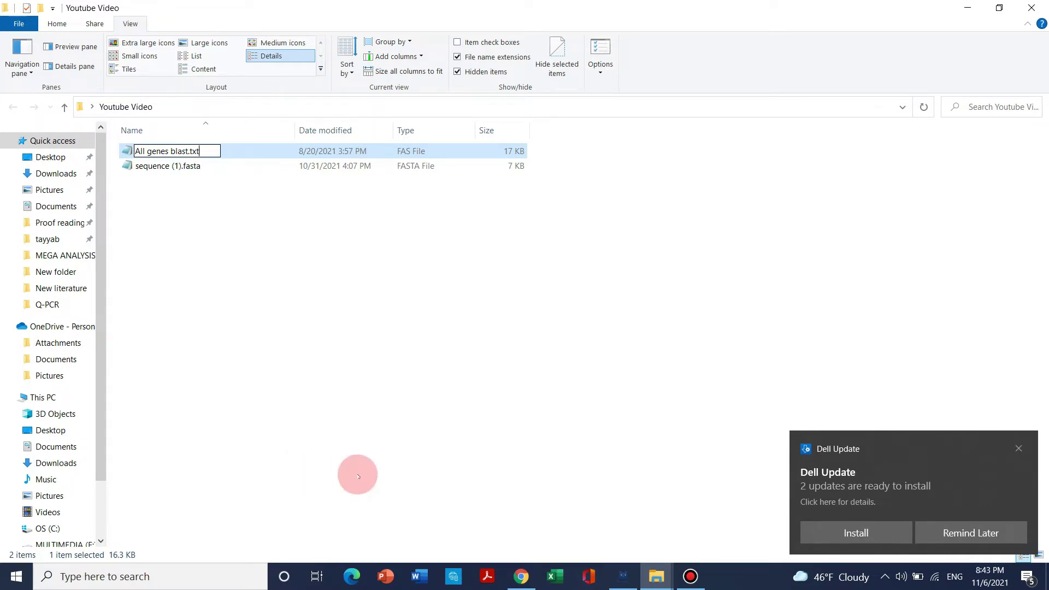
key("Return")
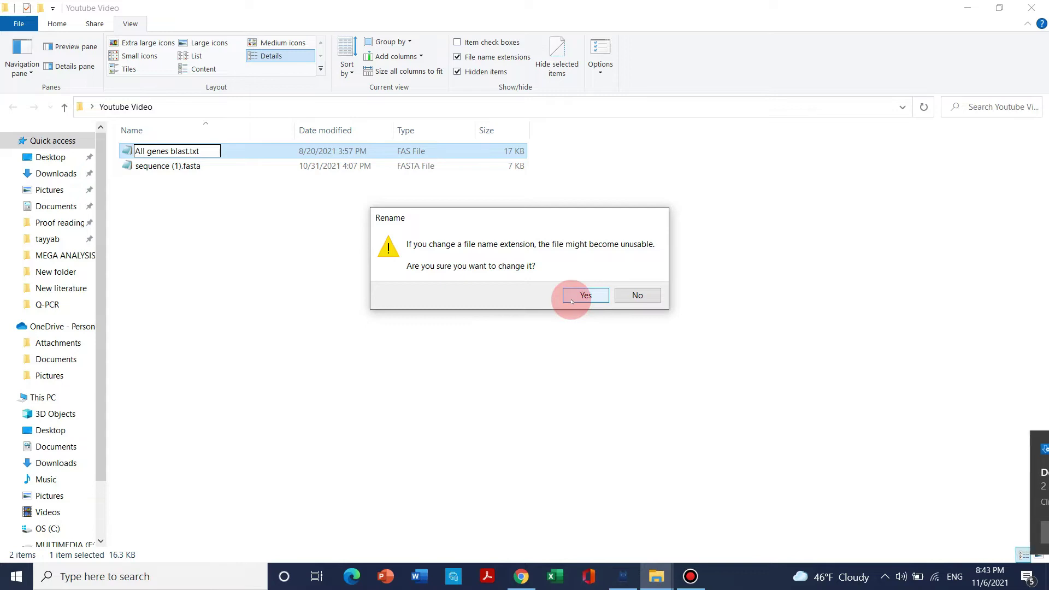
left_click(575, 296)
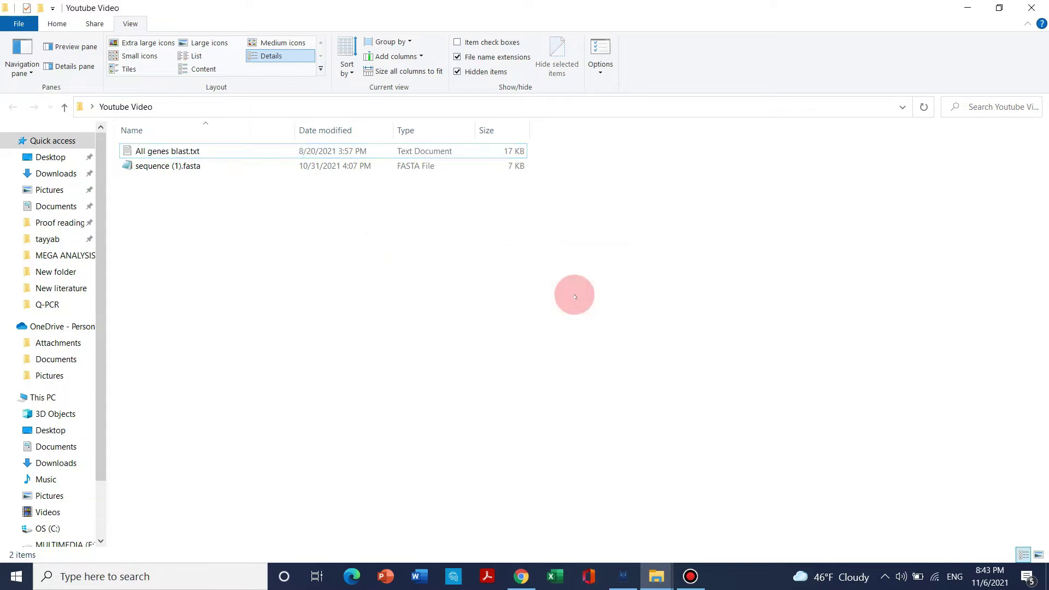
left_click(262, 152)
key("F2")
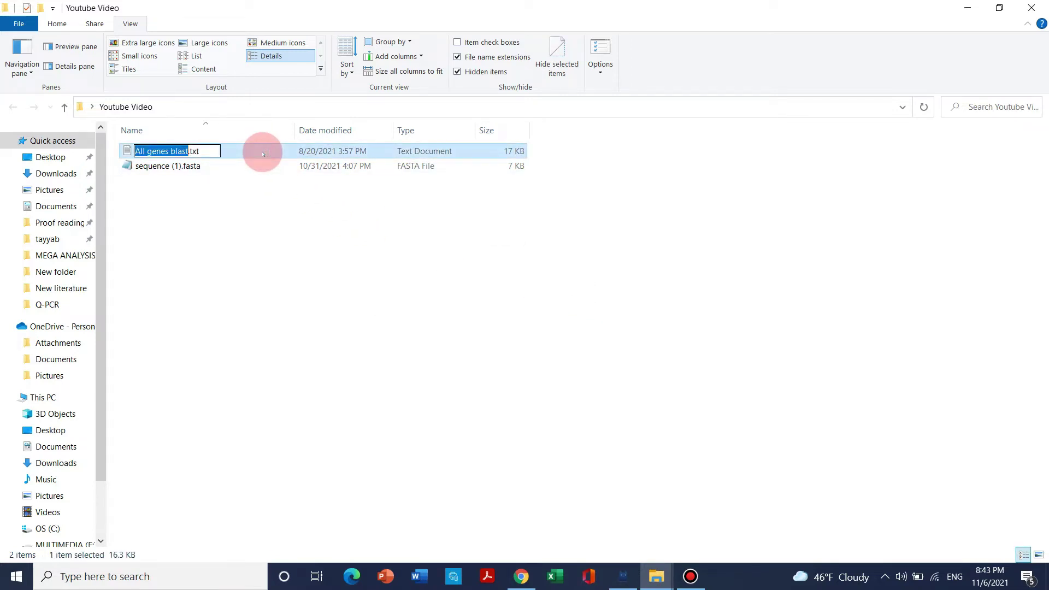
key("Right")
key("Right")
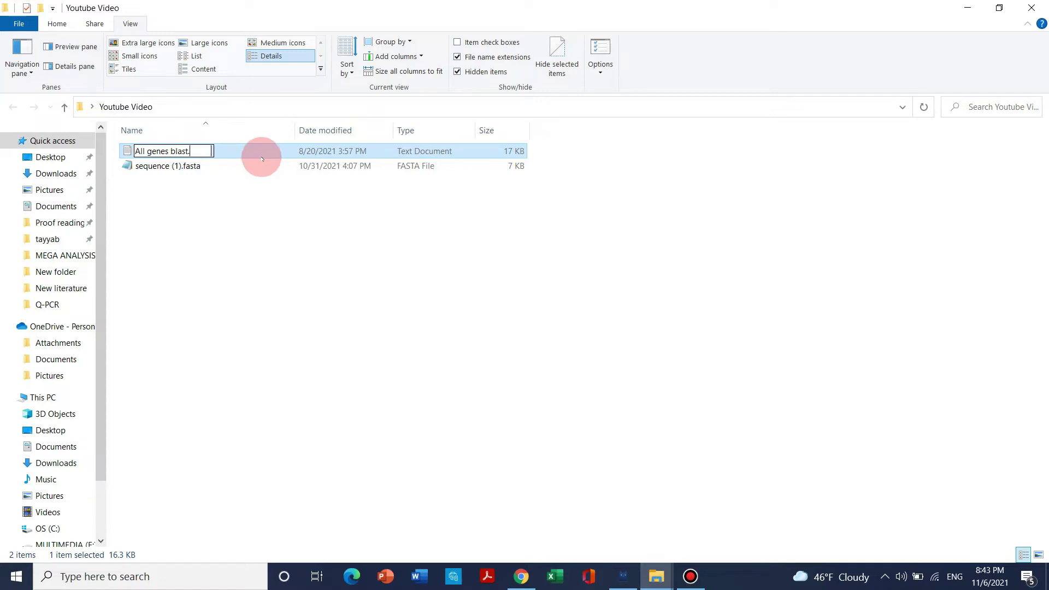
type("fa")
left_click(282, 191)
left_click(585, 295)
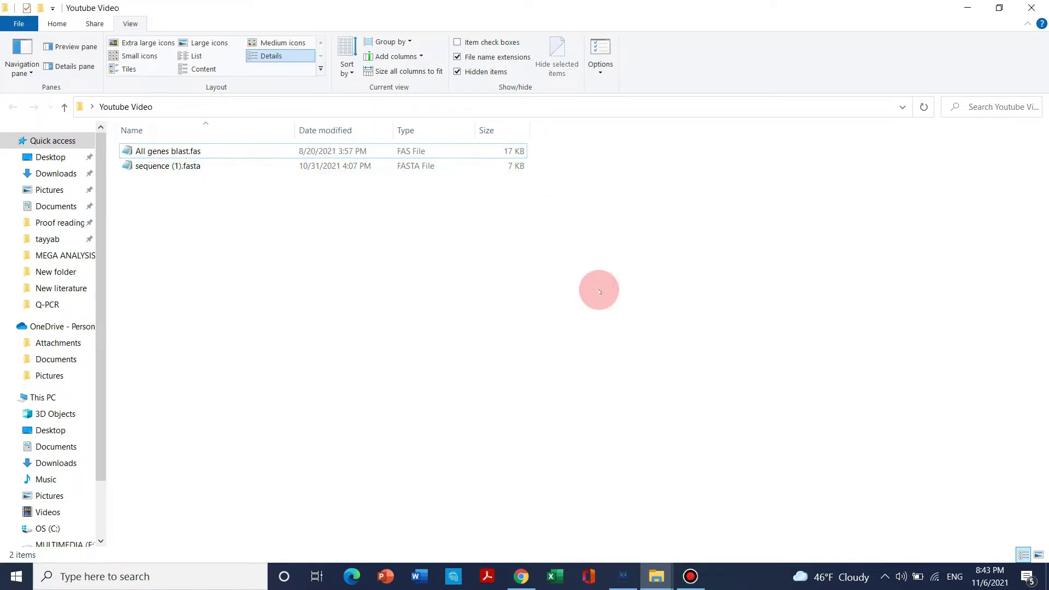
Launch MEGA X from MEGAX64.exe in the MEGA-X folder.
left_click(656, 575)
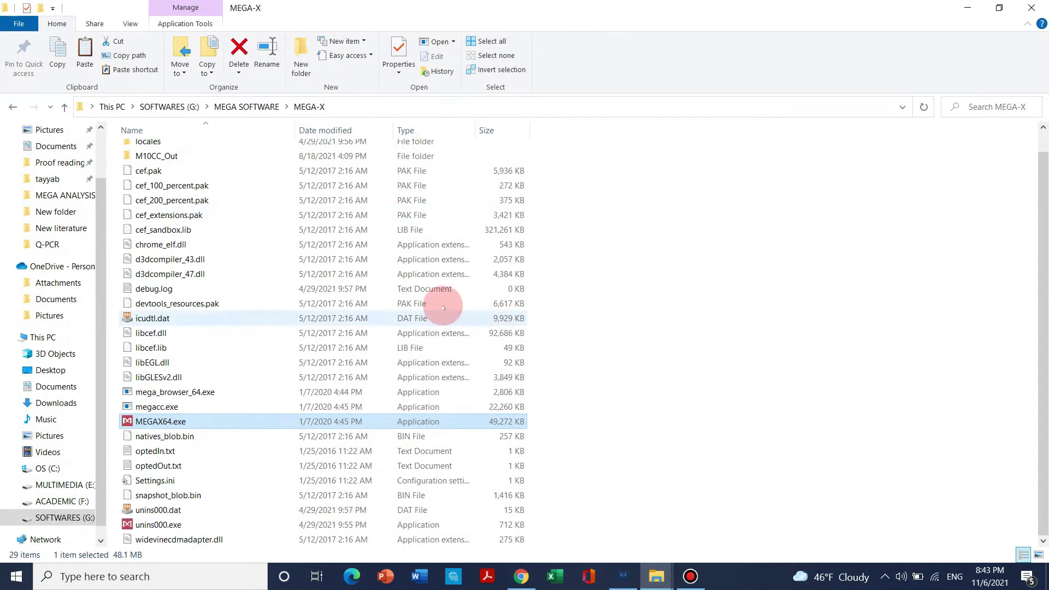
double_click(178, 424)
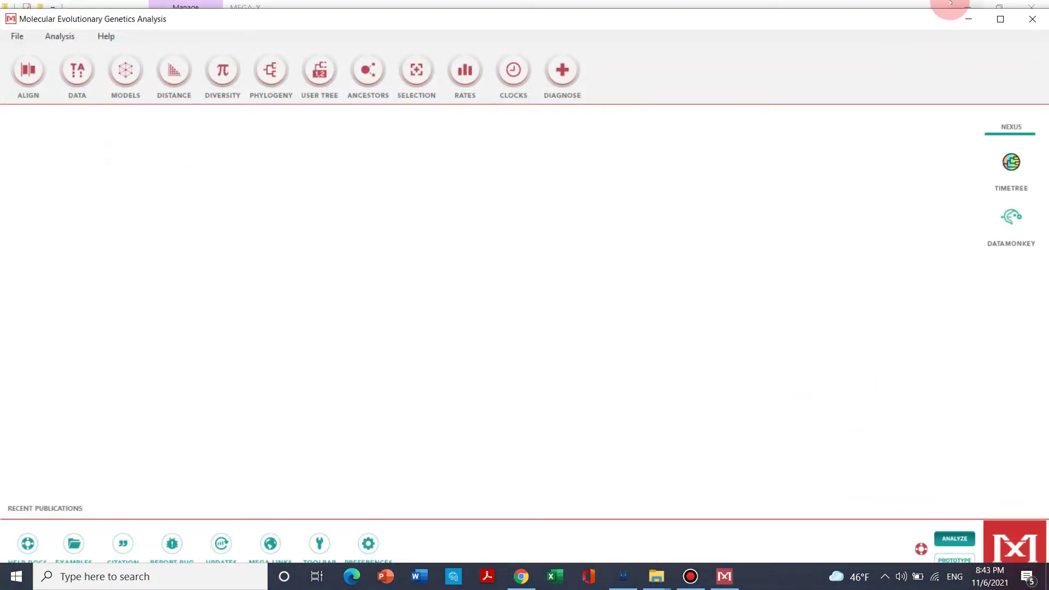
Maximize MEGA and create a new alignment through ALIGN > Edit/Build Alignment.
left_click(1001, 19)
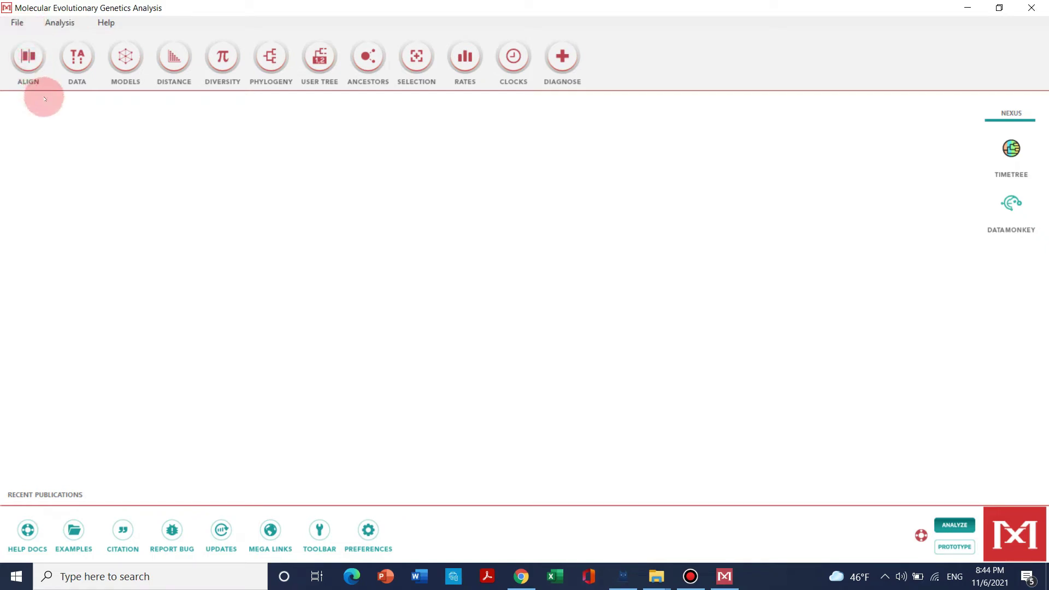
left_click(30, 60)
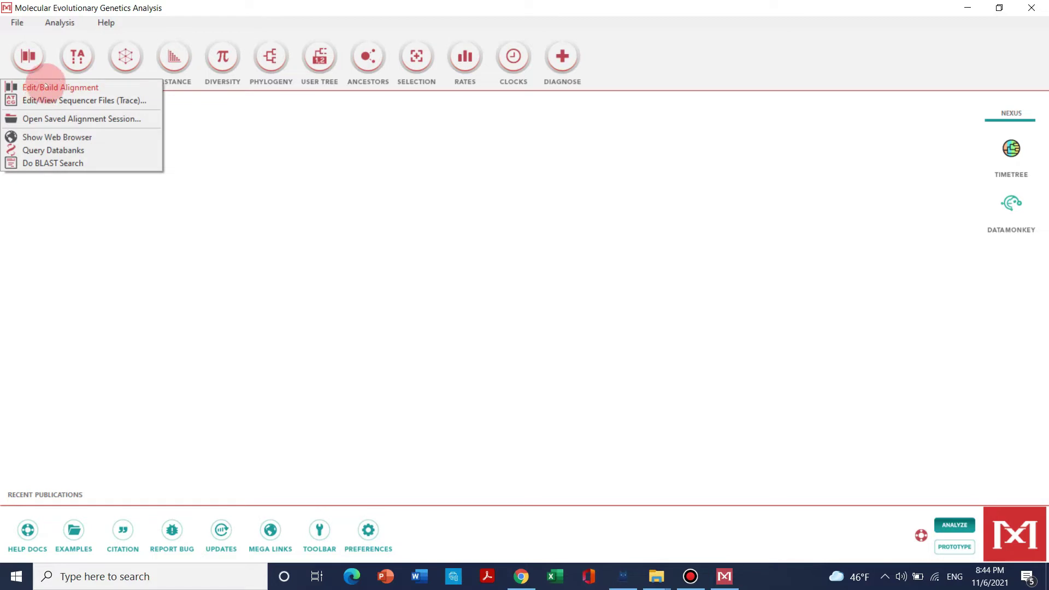
left_click(53, 88)
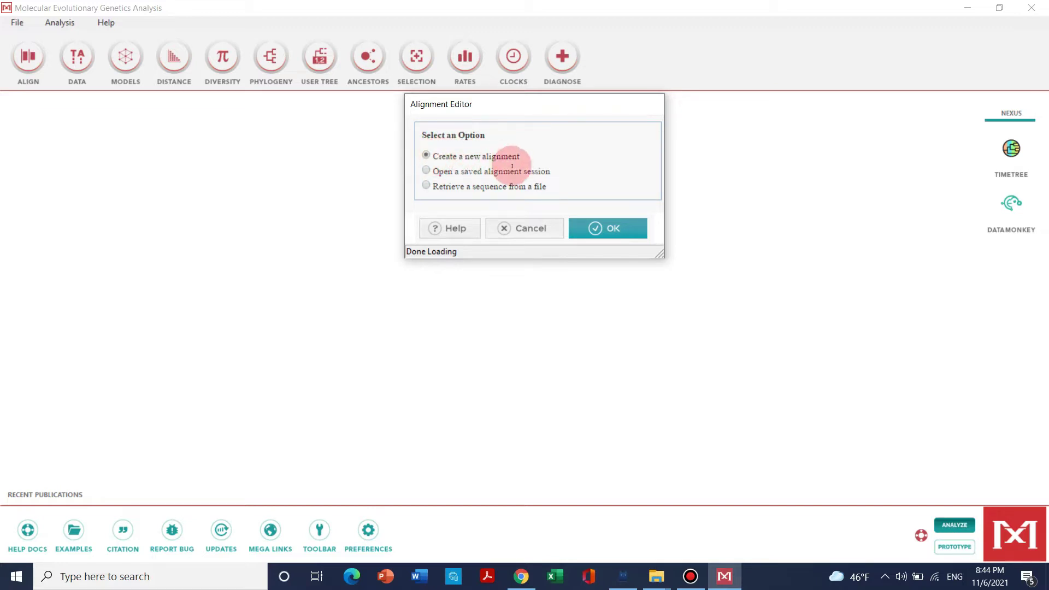
left_click(600, 229)
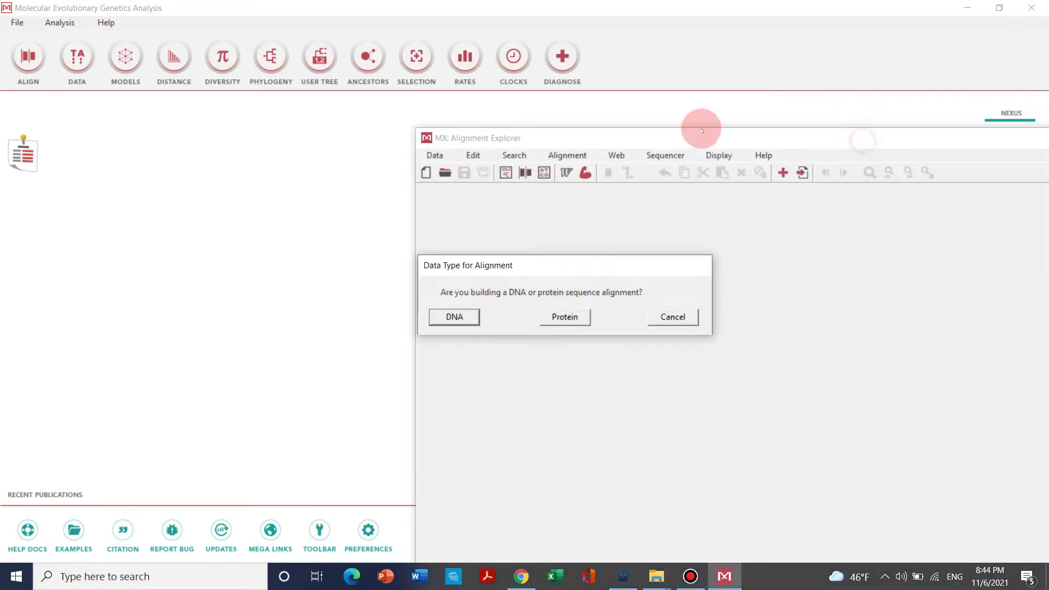
Choose Protein as the alignment data type and reposition the Alignment Explorer window.
left_click(582, 318)
left_click_drag(758, 139, 368, 9)
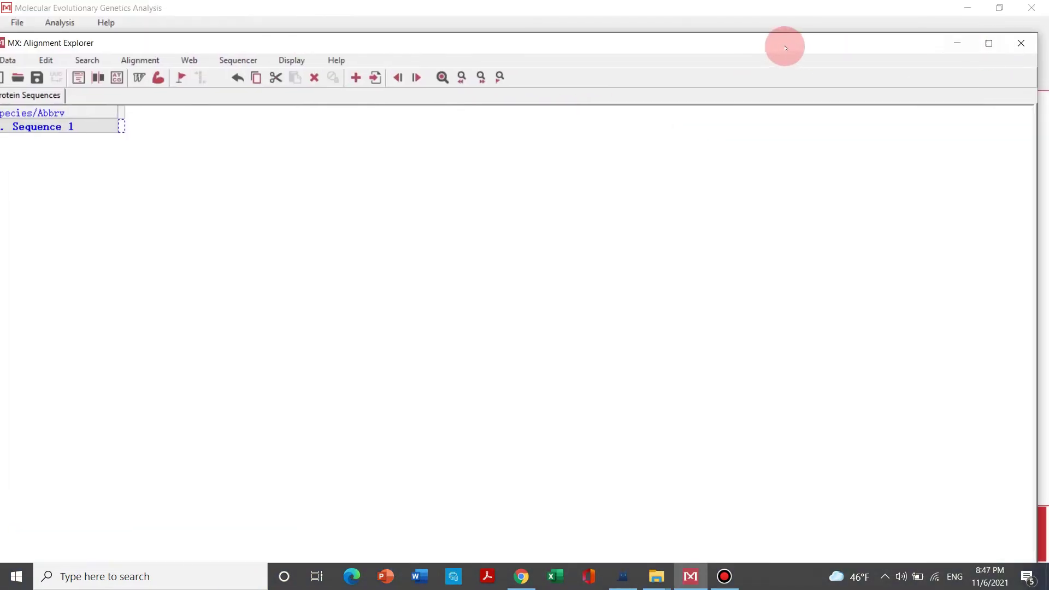
left_click_drag(781, 50, 812, 42)
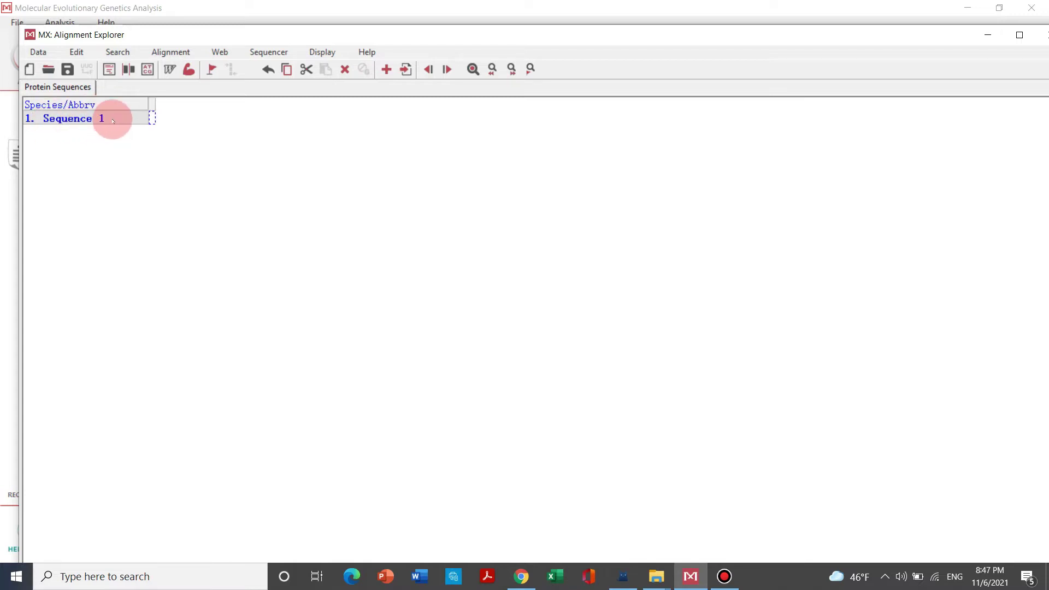
left_click(77, 52)
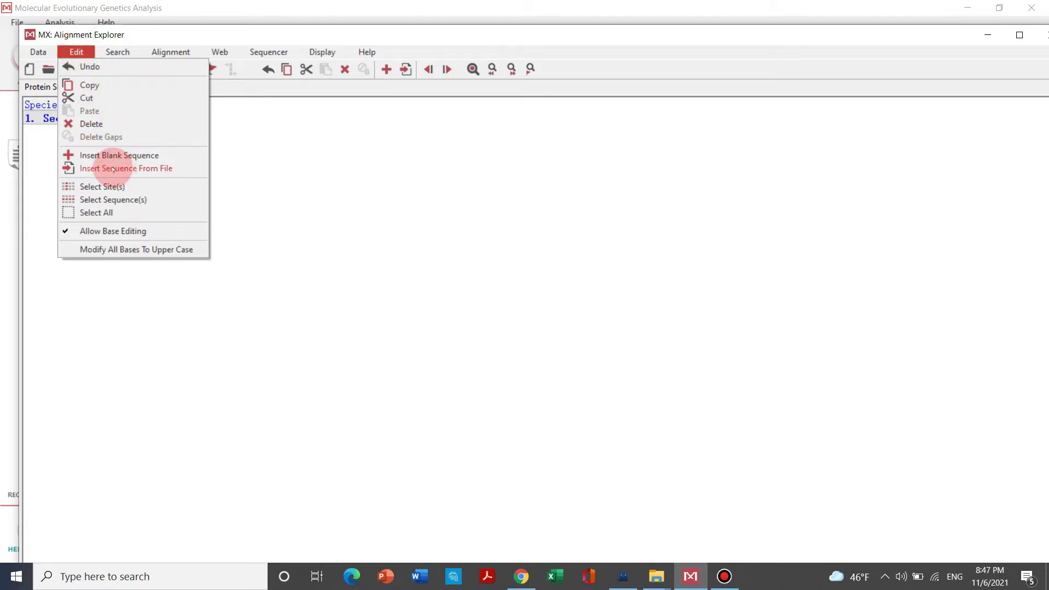
Insert the 24 protein sequences from All genes blast.fas and maximize the Alignment Explorer.
left_click(158, 168)
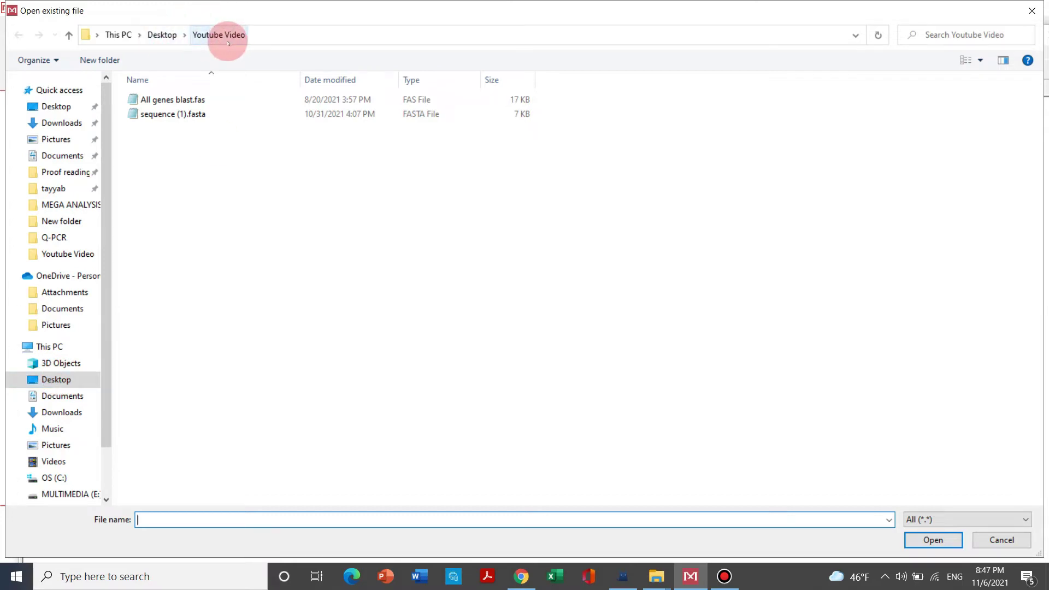
double_click(175, 100)
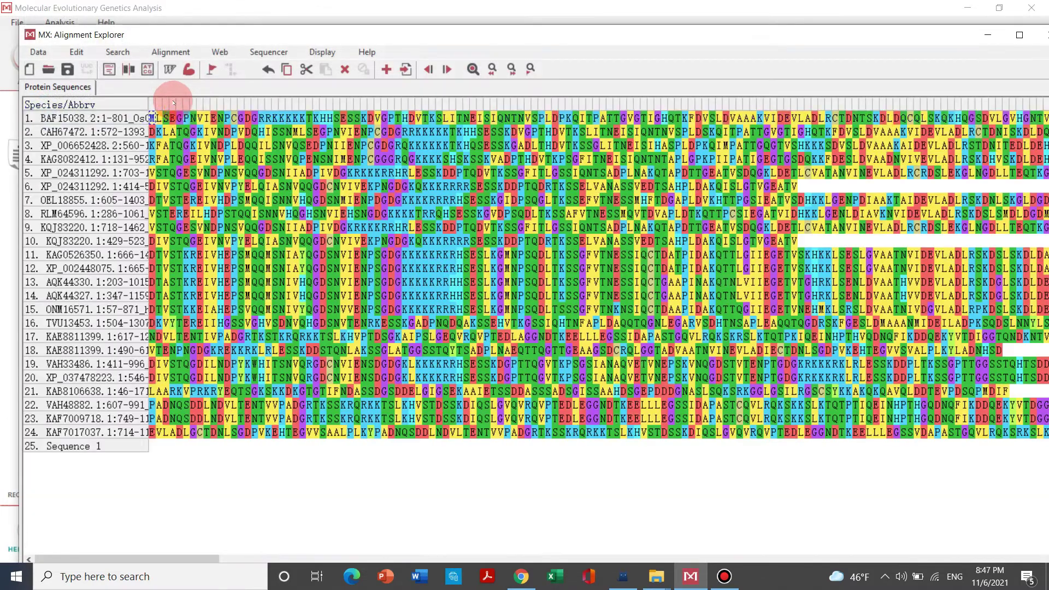
left_click_drag(194, 558, 327, 563)
left_click_drag(474, 557, 165, 478)
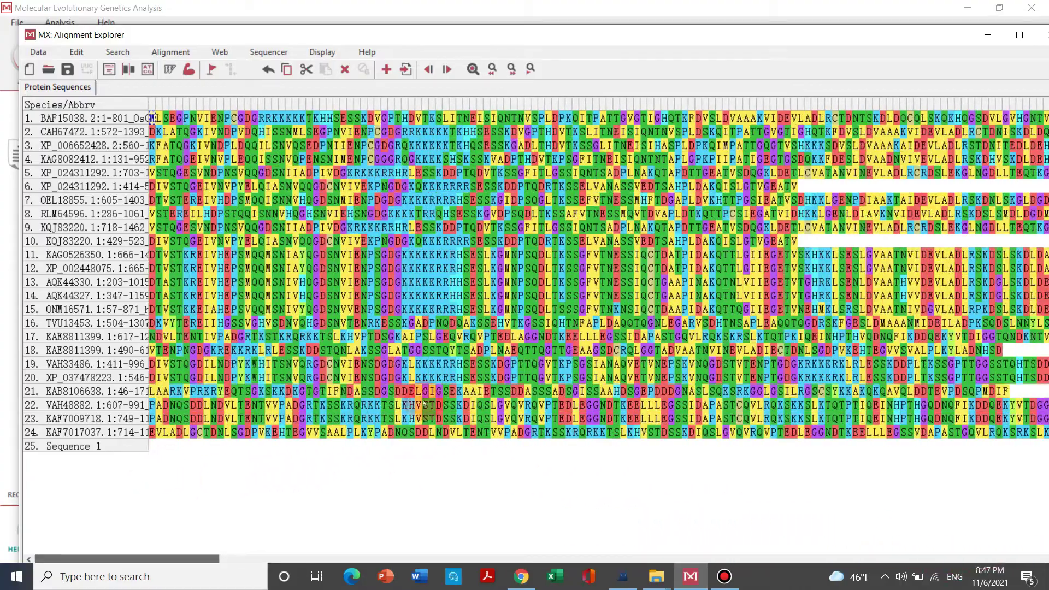
left_click_drag(930, 41, 851, 23)
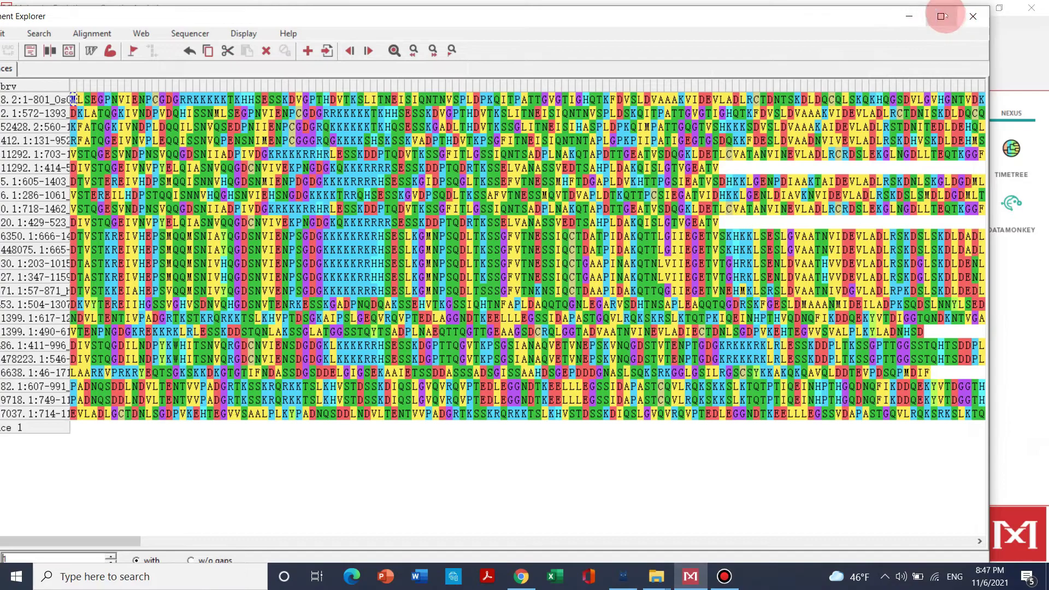
left_click(941, 16)
left_click_drag(187, 541, 175, 522)
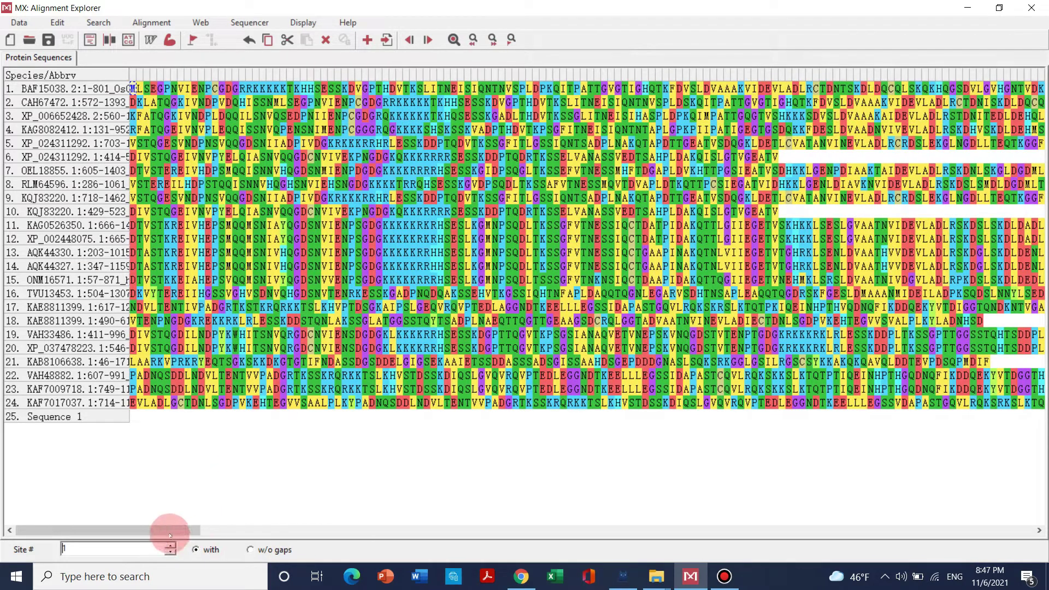
Align all sequences by MUSCLE with default Gap Open -2.90 and Gap Extend 0.00.
left_click(147, 23)
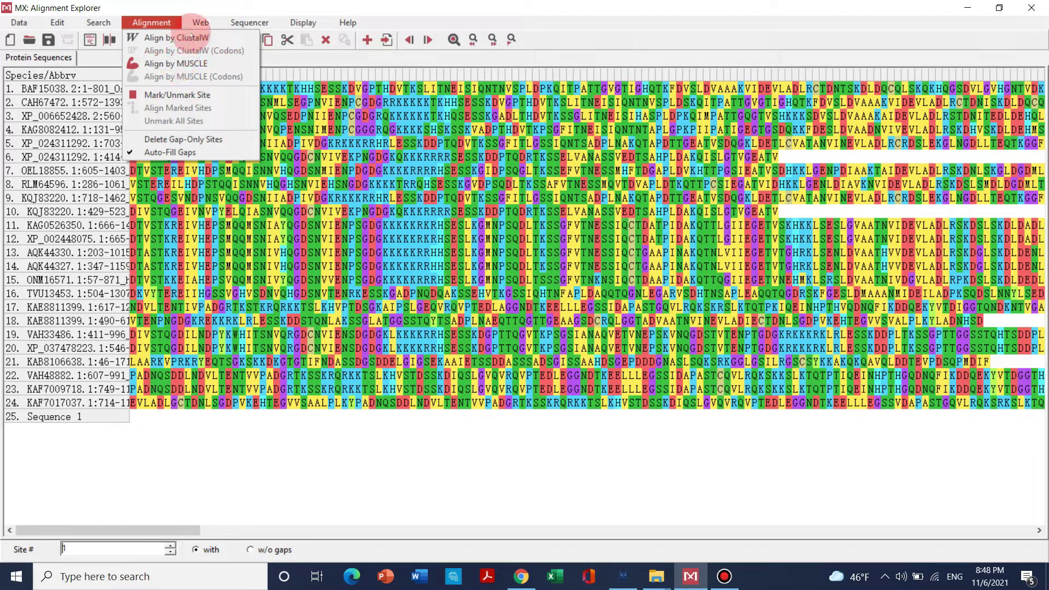
left_click(193, 64)
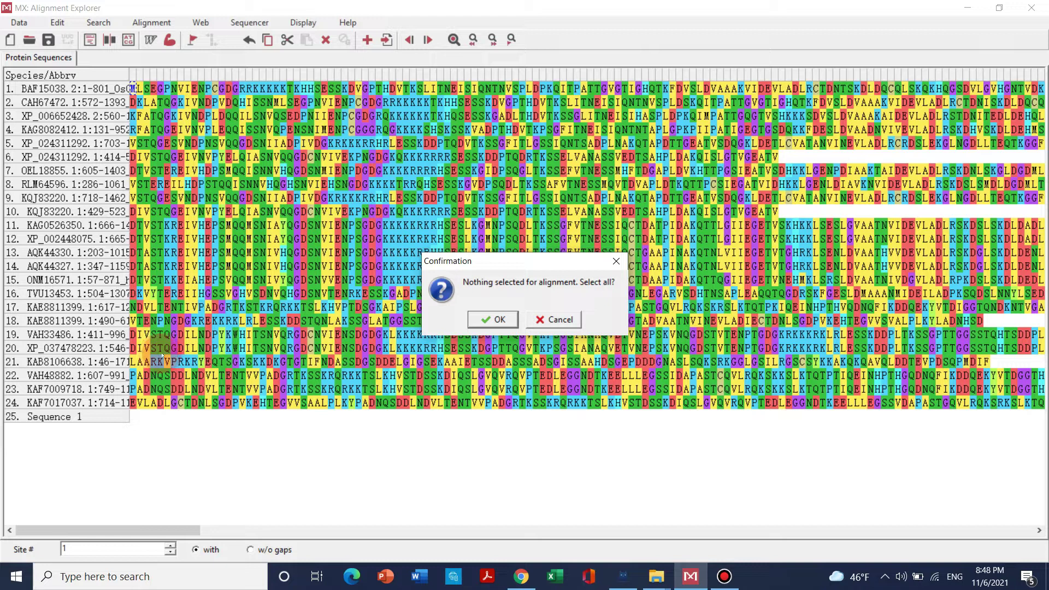
left_click(498, 319)
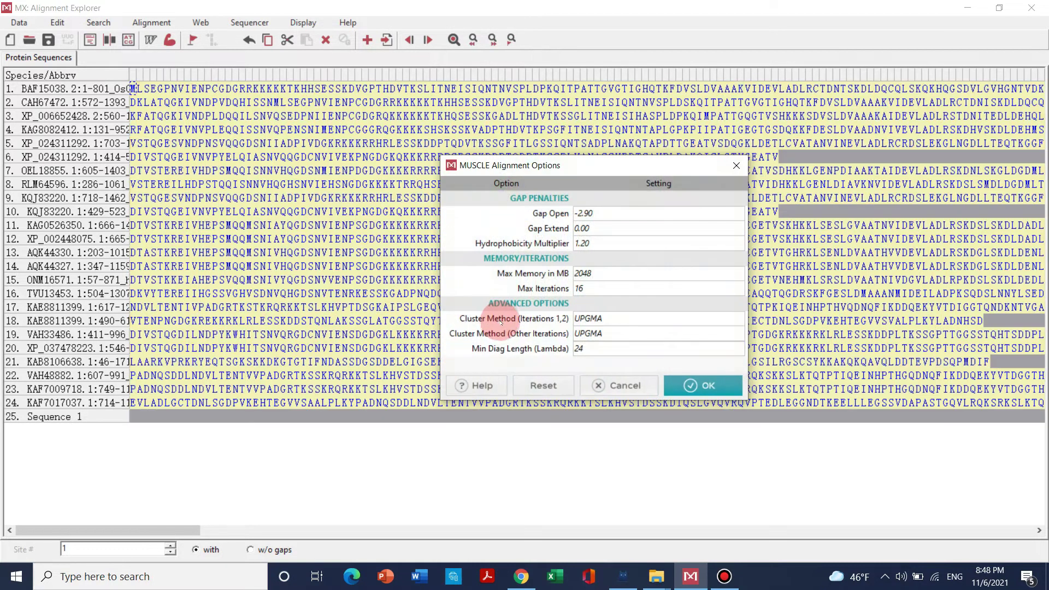
left_click(708, 385)
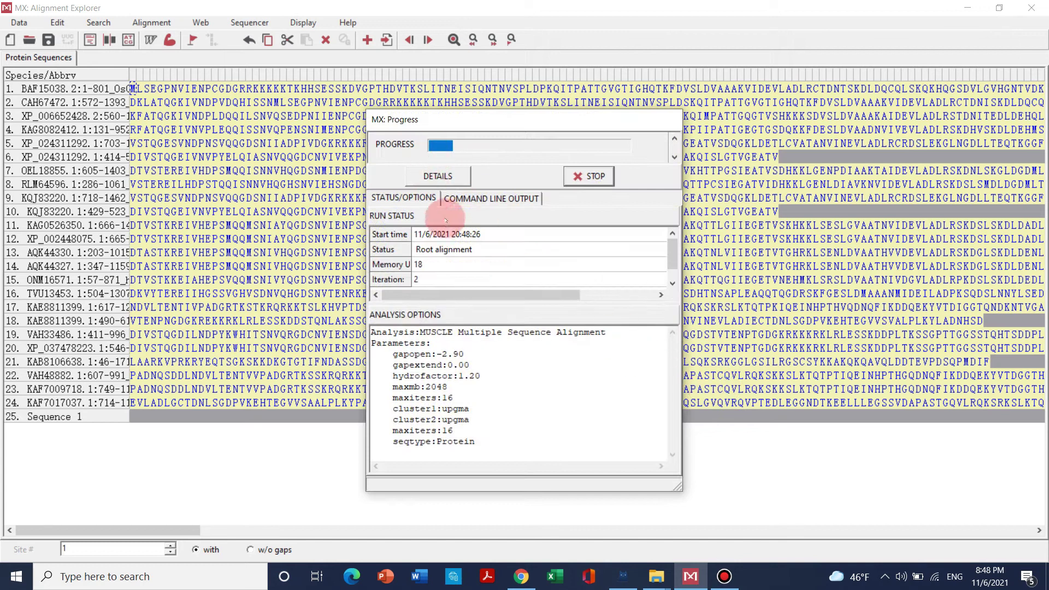